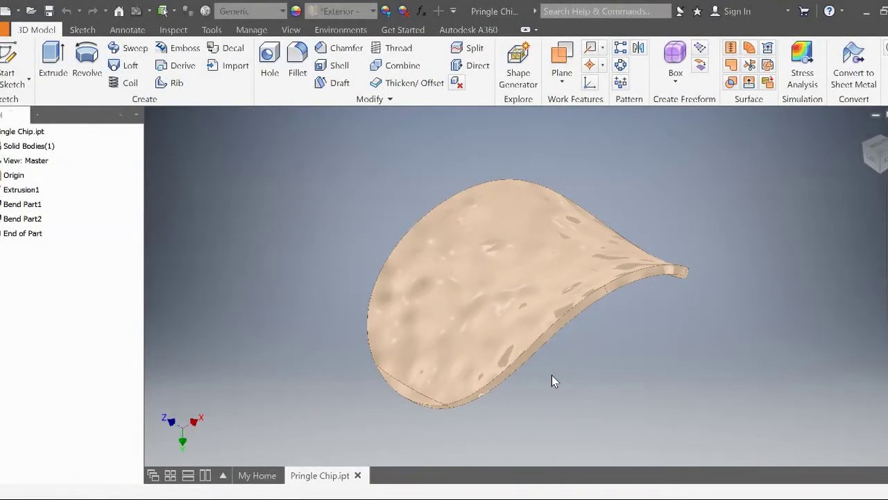
# Create a new part from My Home and start Sketch1 on an origin plane
pyautogui.moveTo(550, 372)
pyautogui.keyDown('shift'); pyautogui.mouseDown(button='middle')
pyautogui.moveTo(563, 270)
pyautogui.moveTo(541, 359)
pyautogui.moveTo(559, 369)
pyautogui.mouseUp(button='middle'); pyautogui.keyUp('shift')
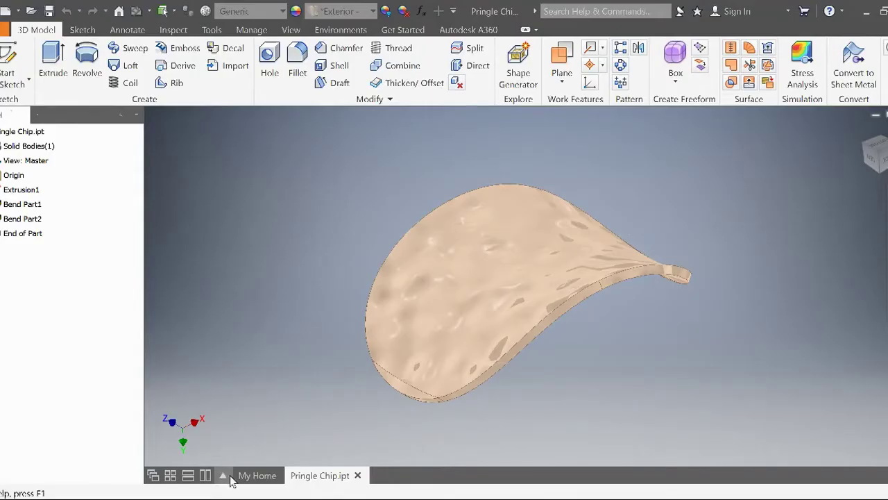
pyautogui.click(254, 477)
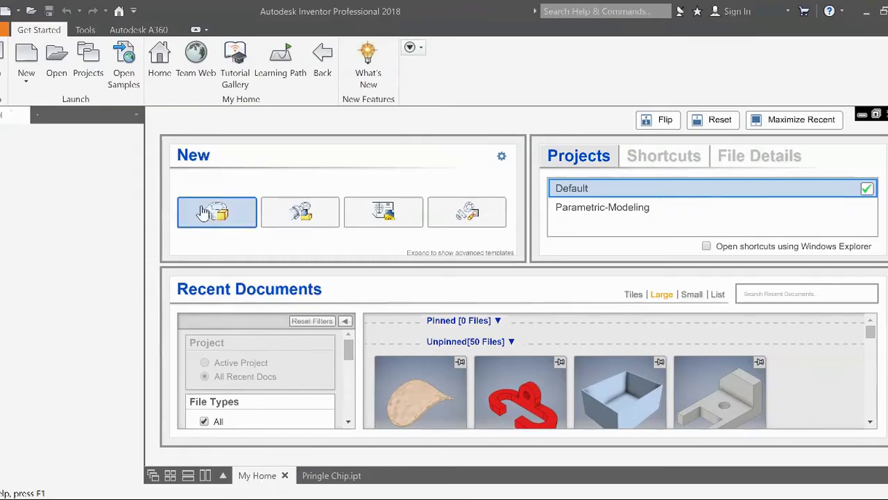
pyautogui.click(201, 206)
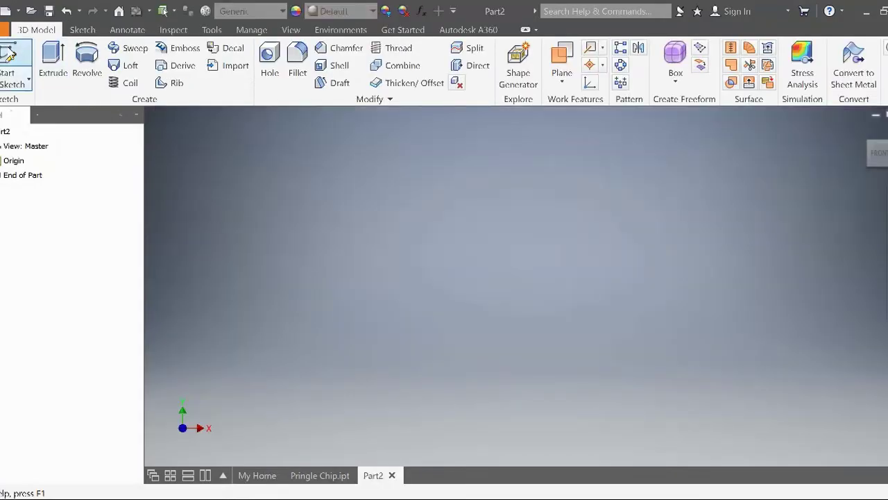
pyautogui.click(11, 55)
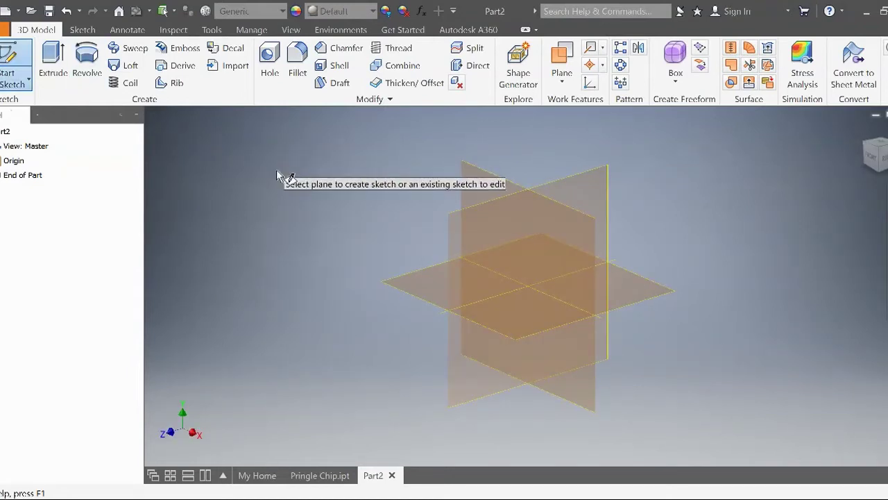
pyautogui.click(398, 291)
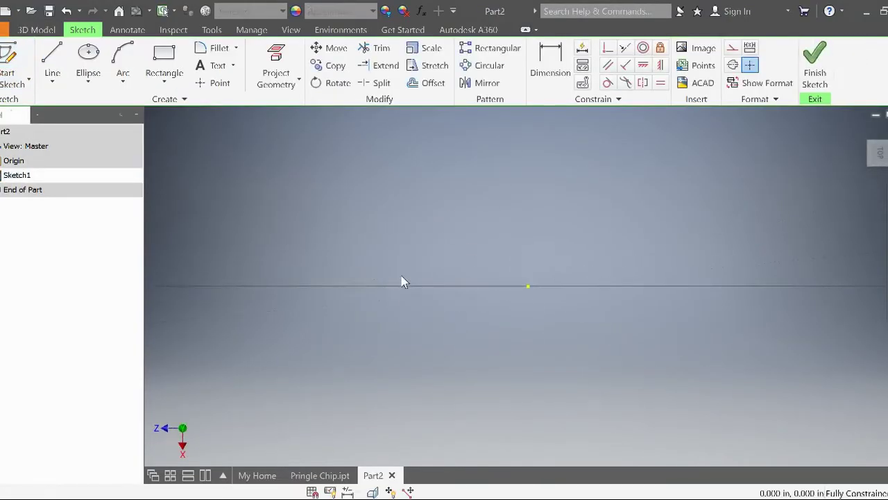
pyautogui.moveTo(875, 153)
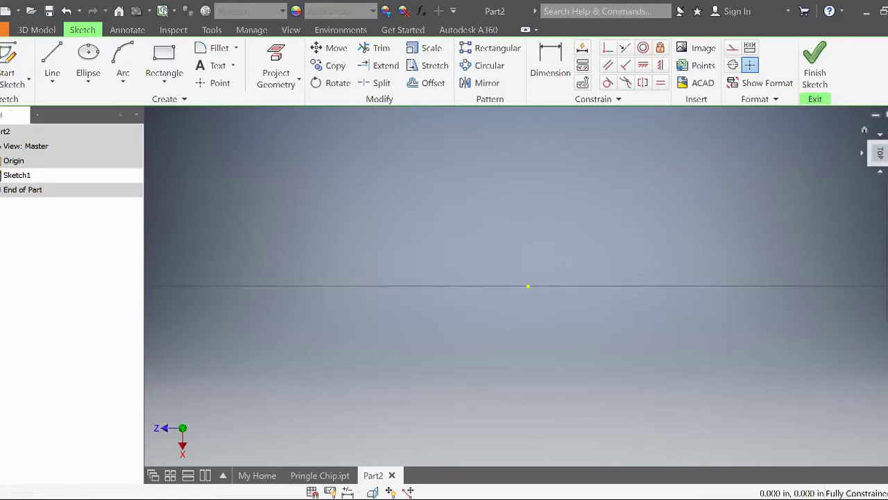
# Draw an ellipse centred on the origin with its long axis horizontal
pyautogui.click(879, 134)
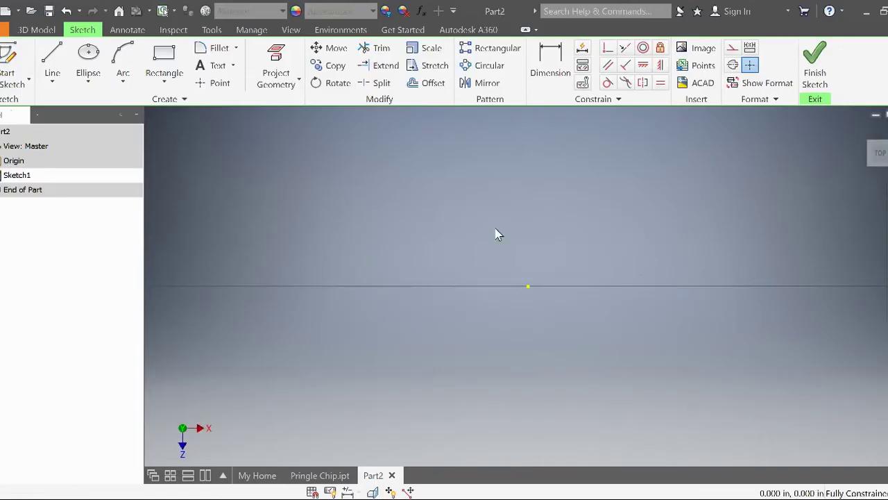
pyautogui.click(90, 82)
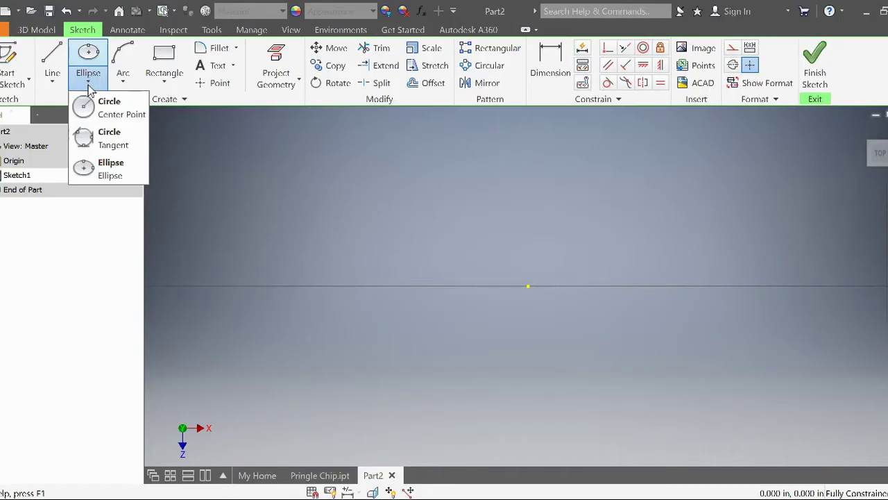
pyautogui.click(116, 175)
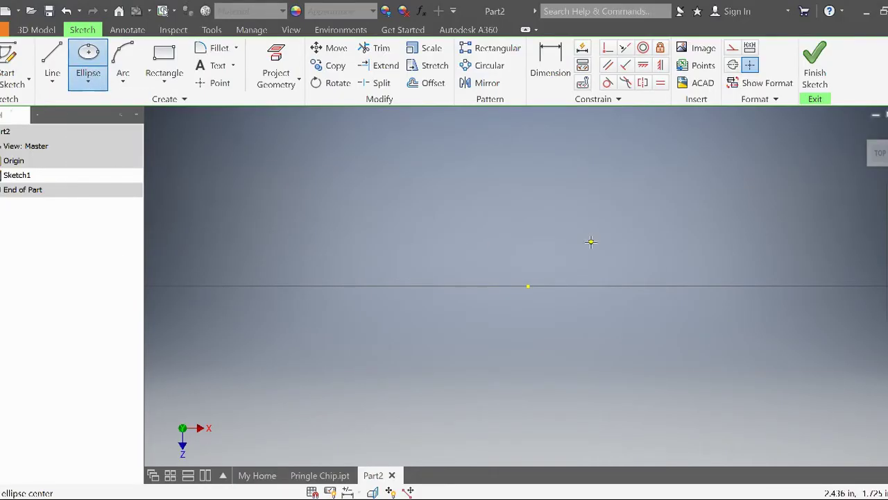
pyautogui.click(528, 286)
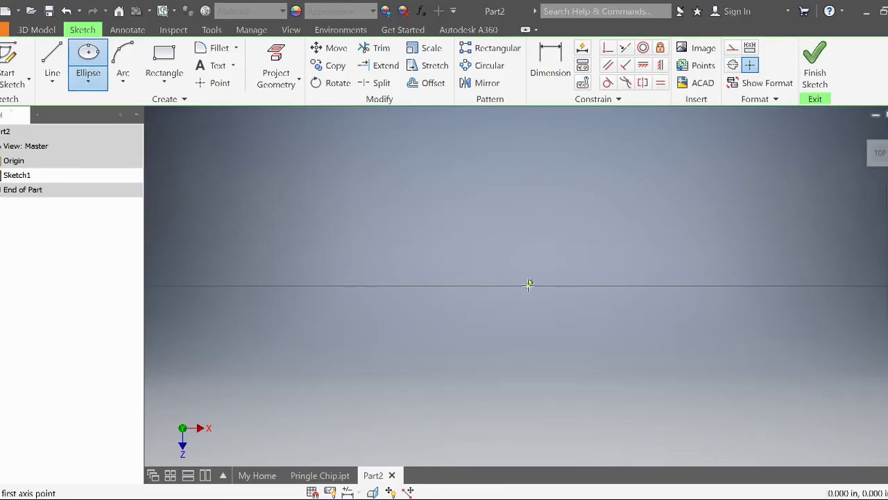
pyautogui.click(528, 245)
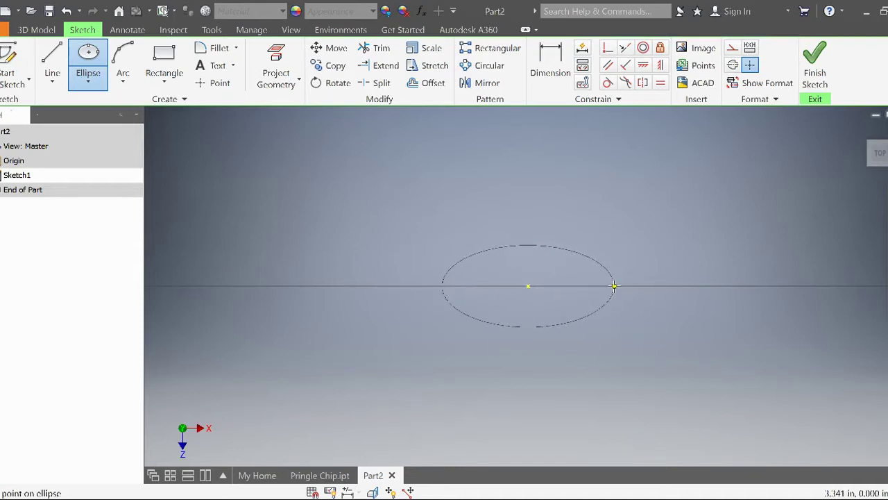
pyautogui.click(614, 285)
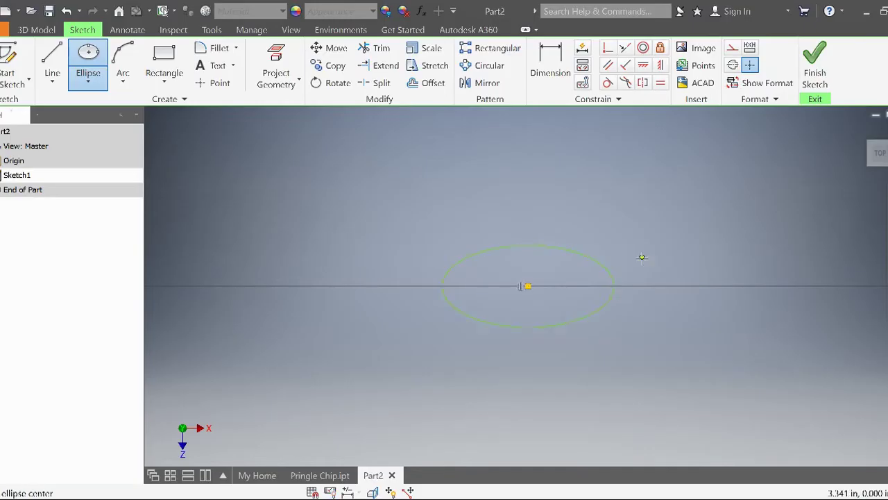
# Dimension the ellipse half-axes: 1.250 horizontal and 0.750 vertical
pyautogui.click(558, 77)
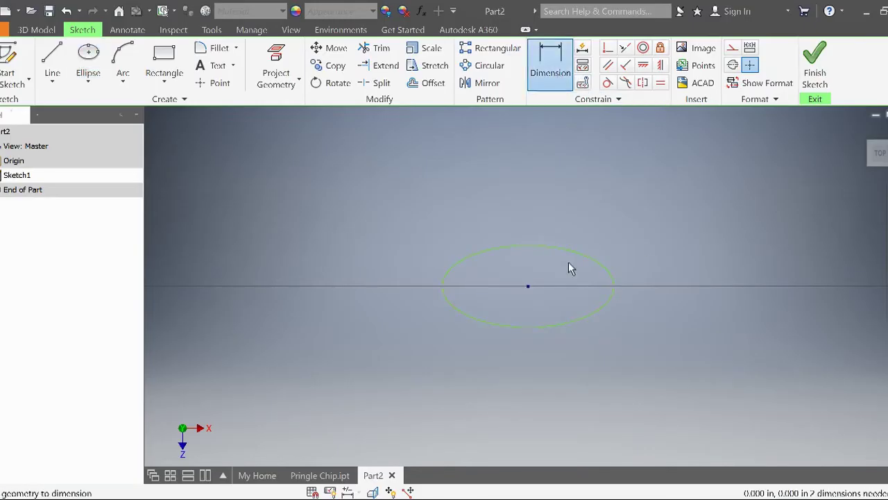
pyautogui.click(553, 246)
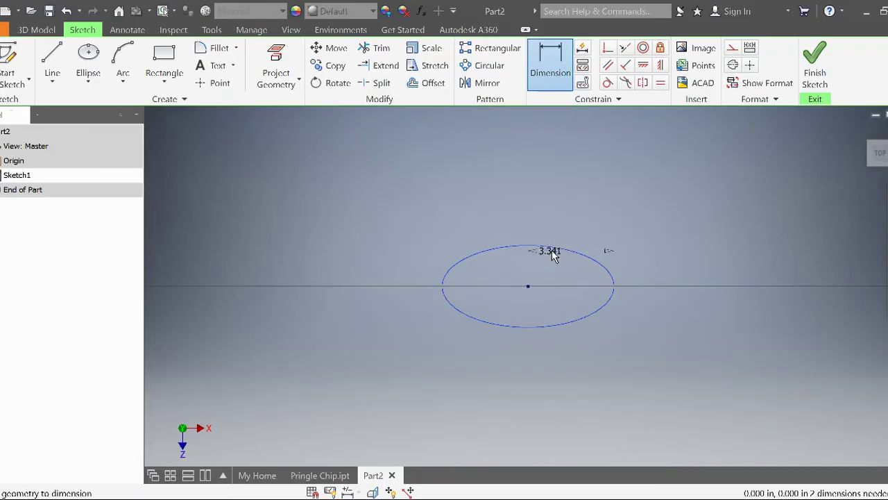
pyautogui.click(566, 230)
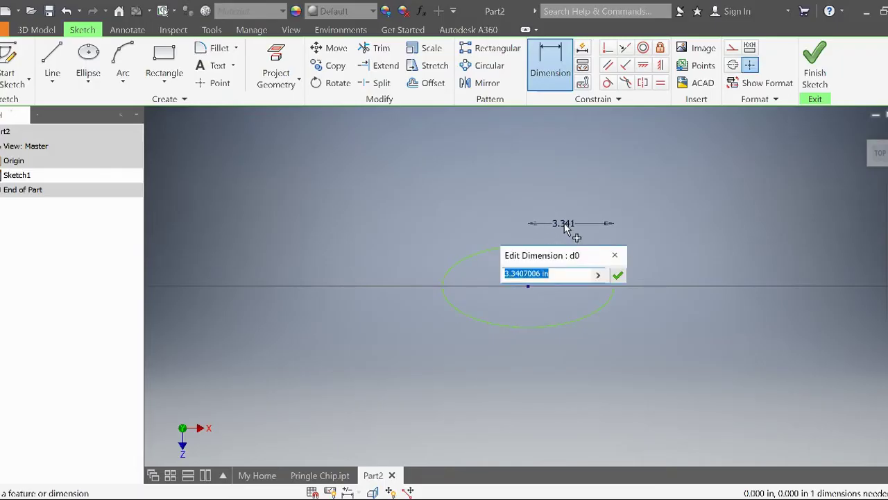
pyautogui.write('1')
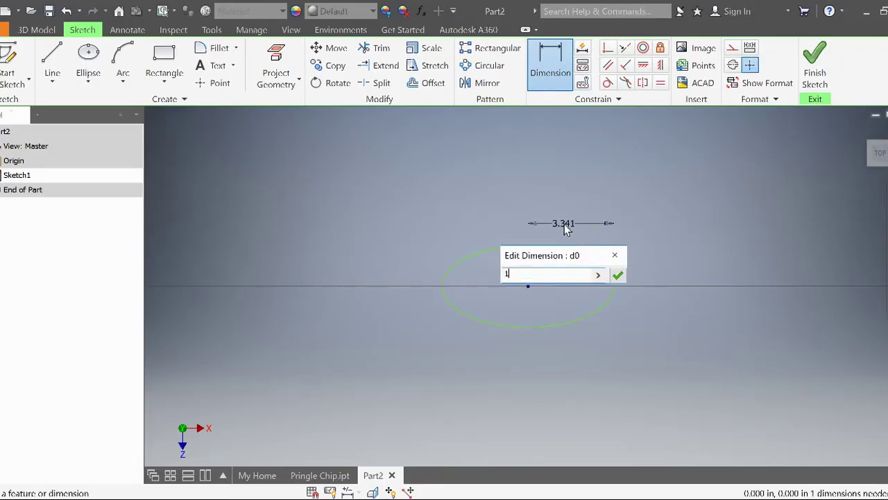
pyautogui.write('.25')
pyautogui.press('Return')
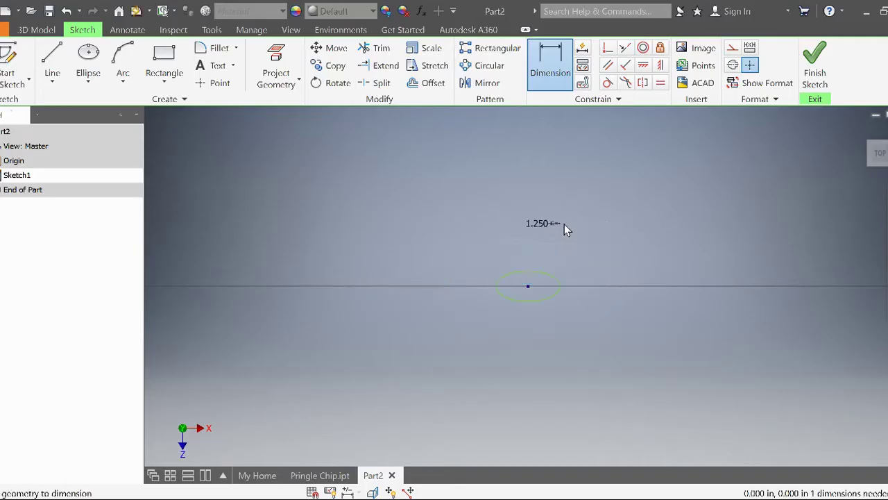
pyautogui.scroll(5, 548, 290)
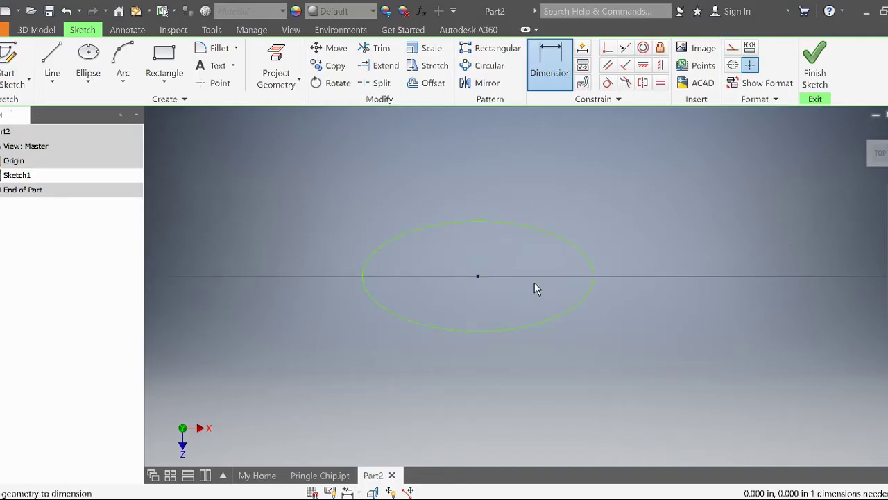
pyautogui.moveTo(555, 178); pyautogui.dragTo(587, 259, button='middle')
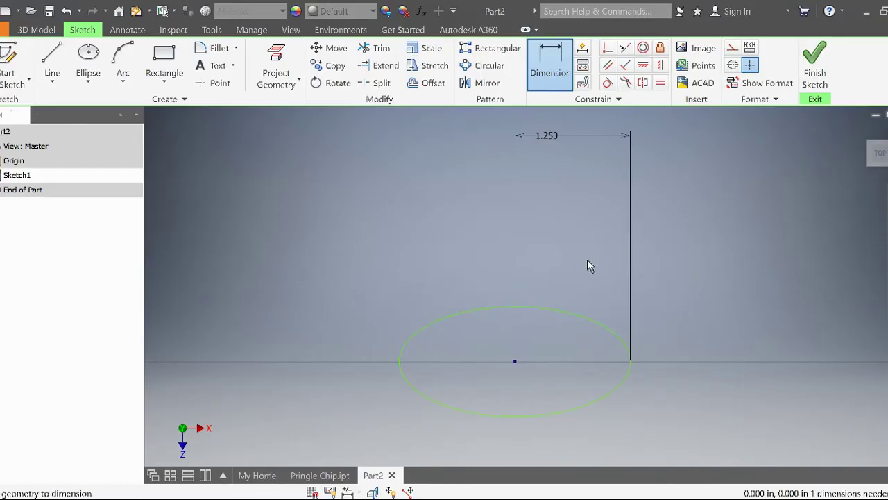
pyautogui.click(556, 69)
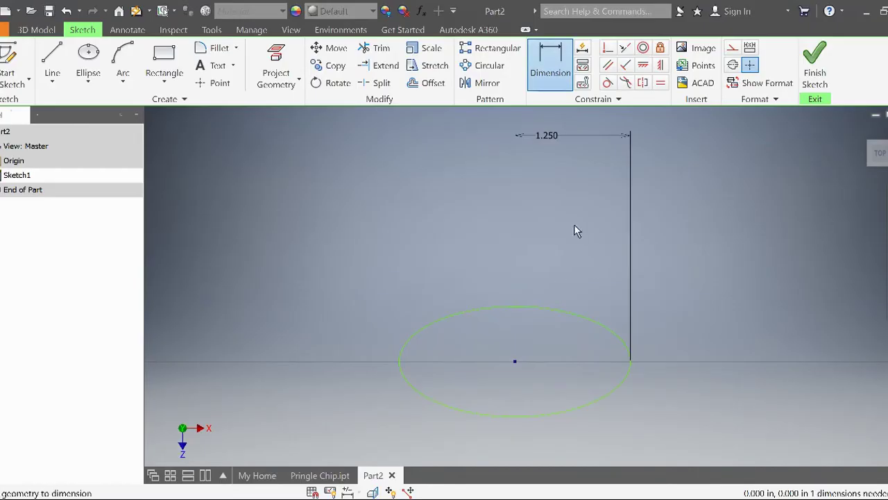
pyautogui.click(550, 307)
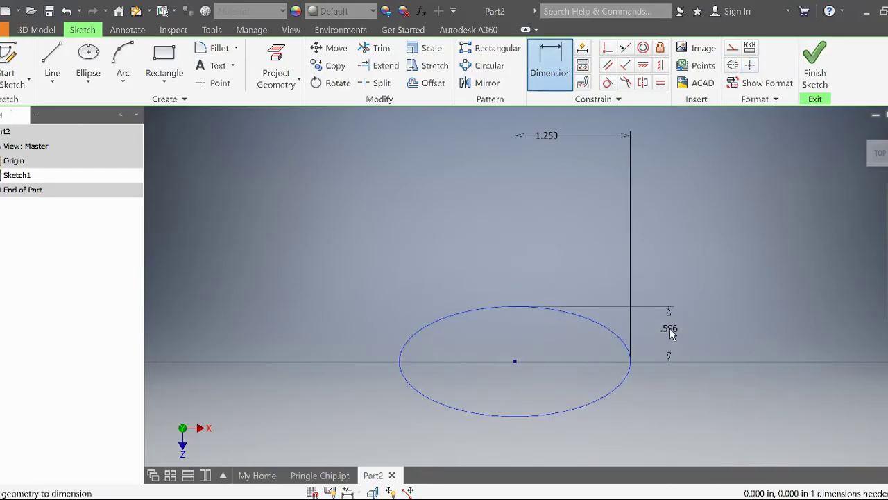
pyautogui.click(668, 332)
pyautogui.write('.')
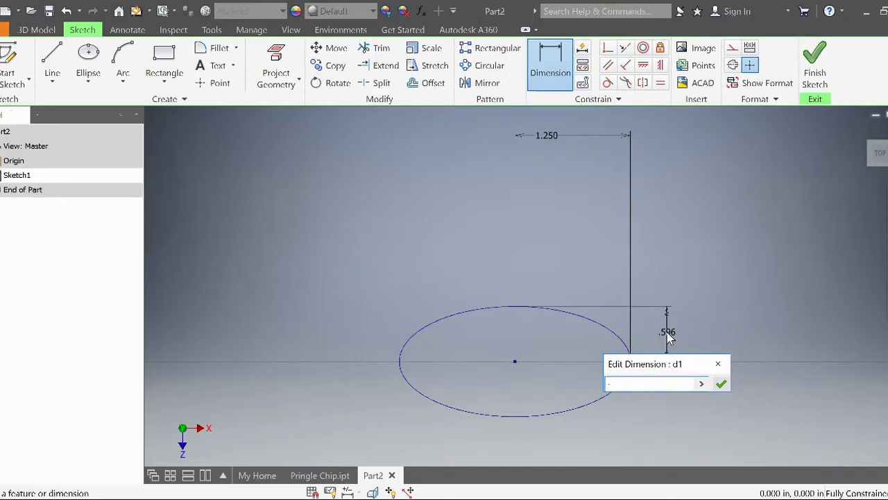
pyautogui.write('75')
pyautogui.press('Return')
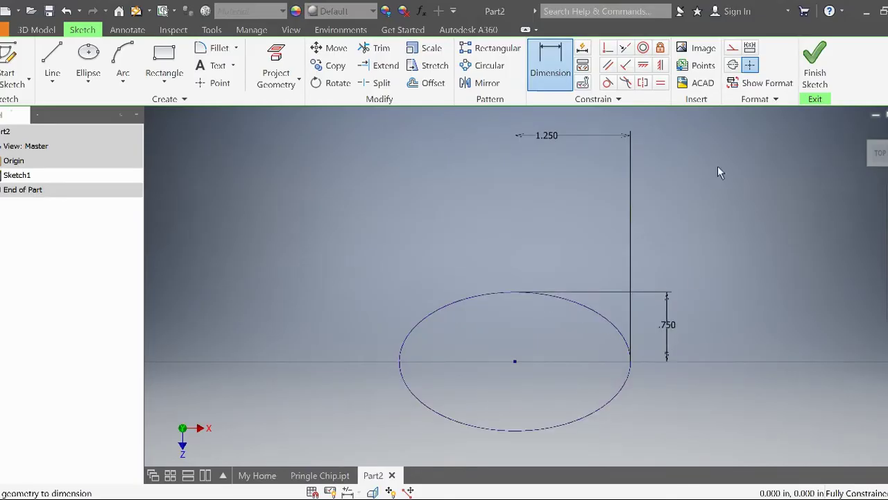
# Finish the sketch and extrude the ellipse 1/16 in into a thin disc
pyautogui.click(816, 55)
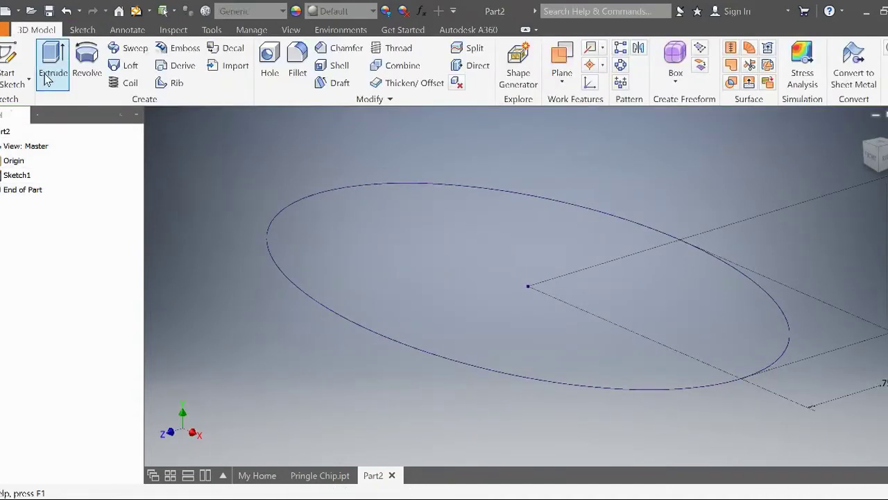
pyautogui.click(44, 78)
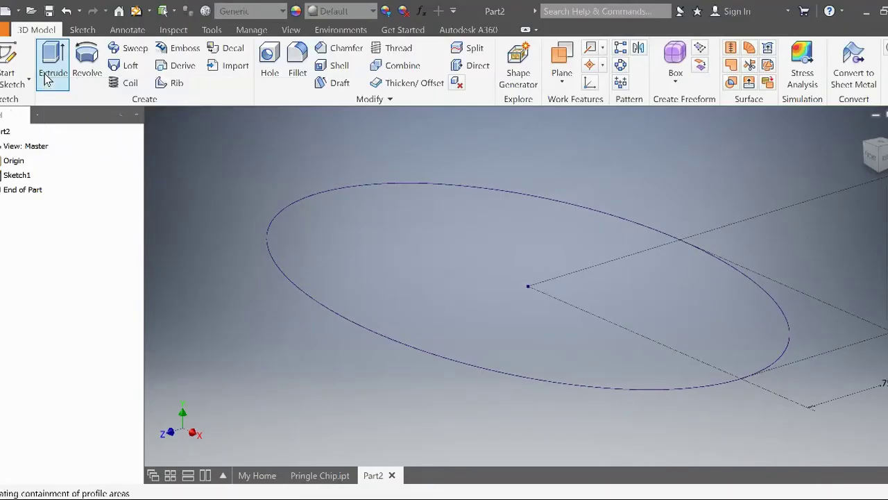
pyautogui.click(122, 152)
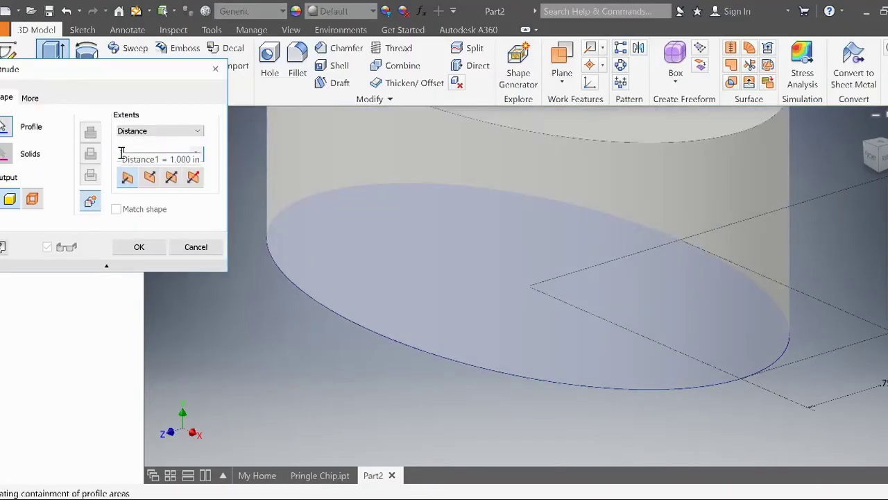
pyautogui.press('BackSpace')
pyautogui.write('1/16')
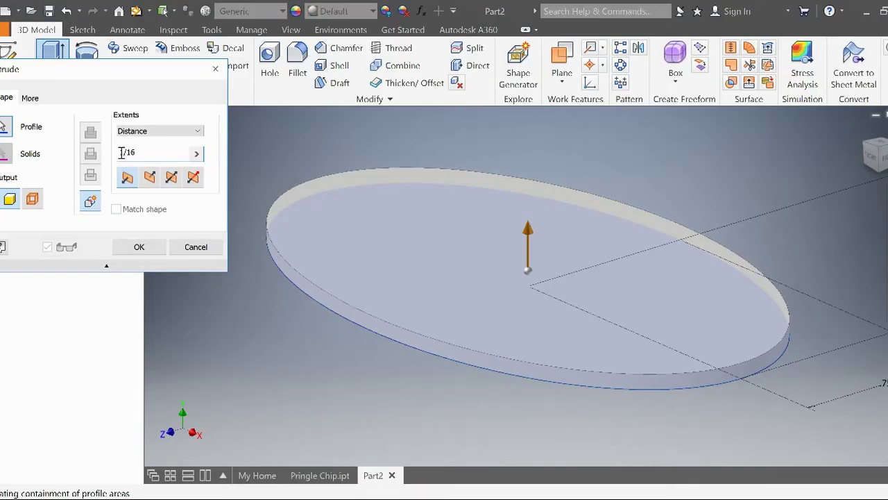
pyautogui.press('Return')
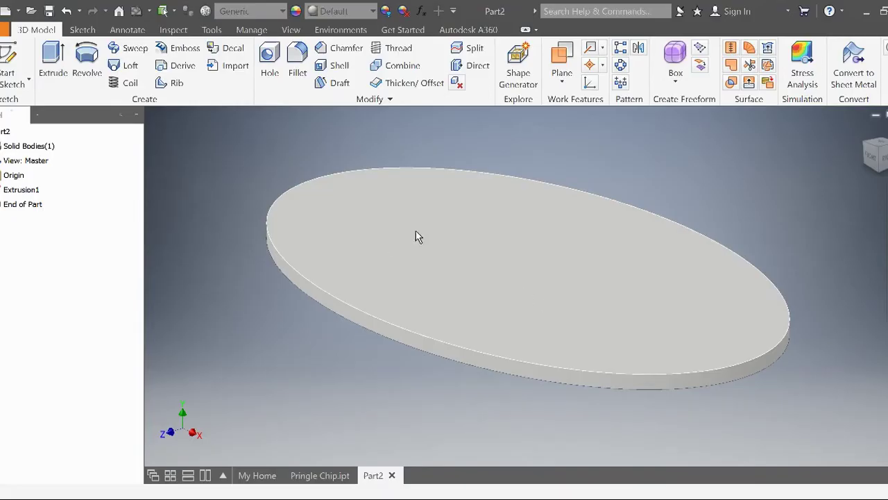
# Start Sketch2 on the disc face and draw a vertical line through its centre, edge to edge
pyautogui.click(3, 61)
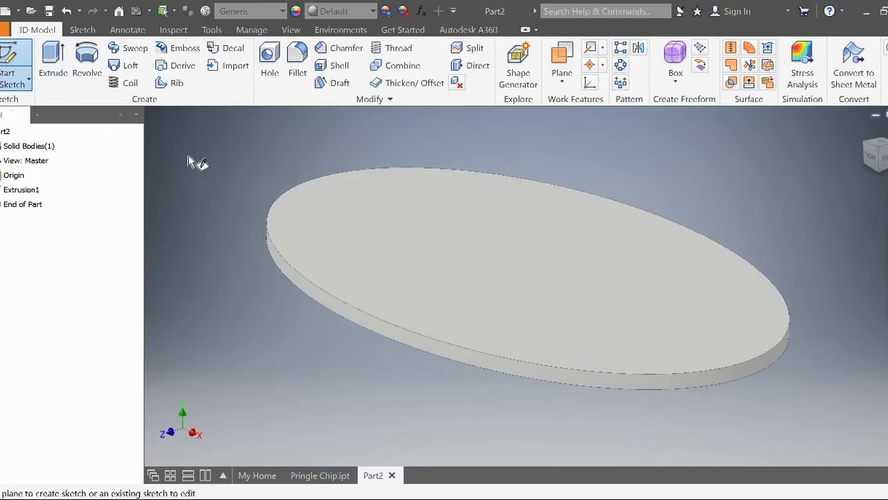
pyautogui.click(347, 238)
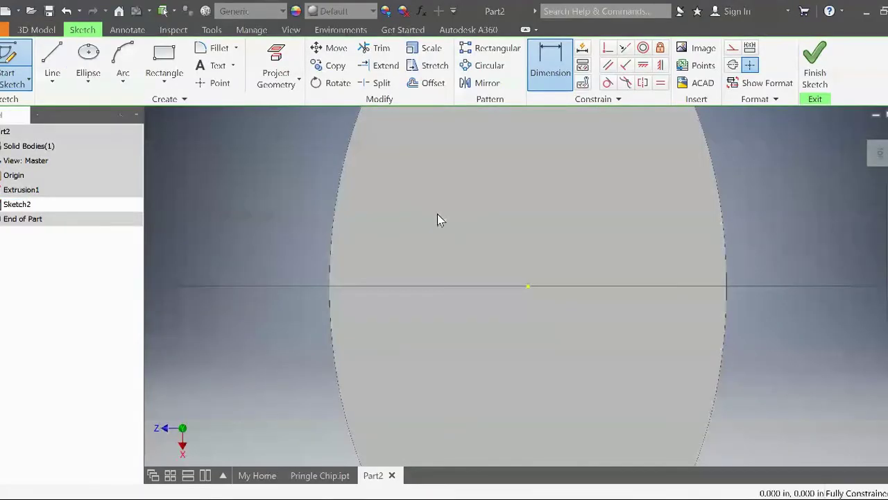
pyautogui.press('Escape')
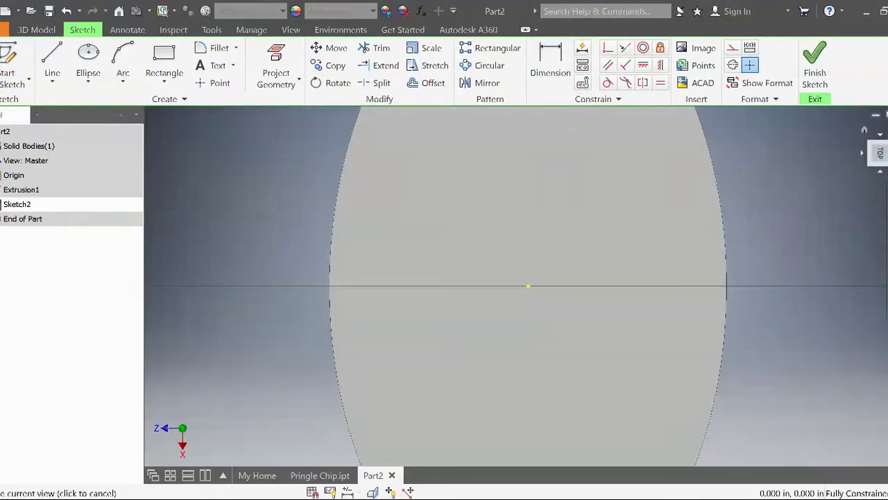
pyautogui.click(880, 134)
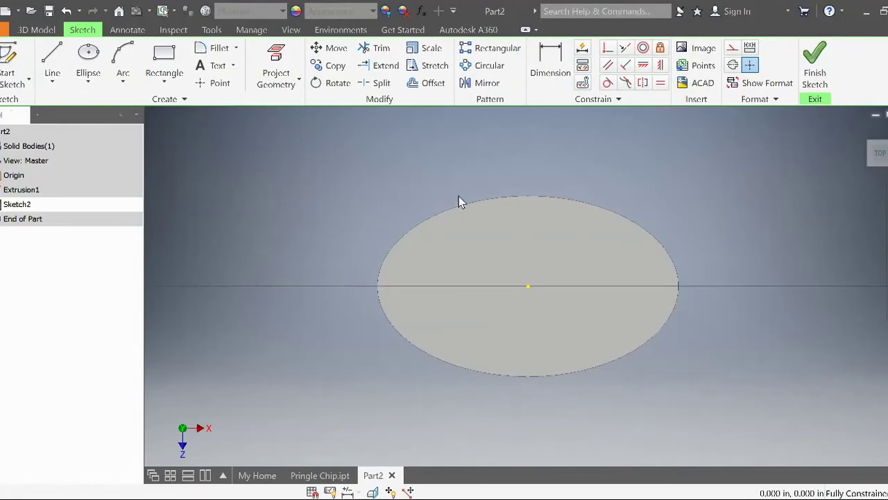
pyautogui.click(52, 69)
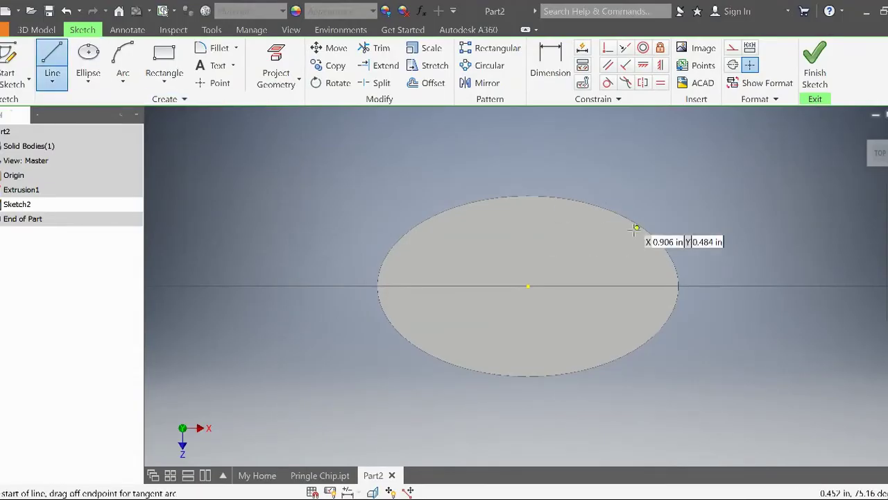
pyautogui.click(528, 195)
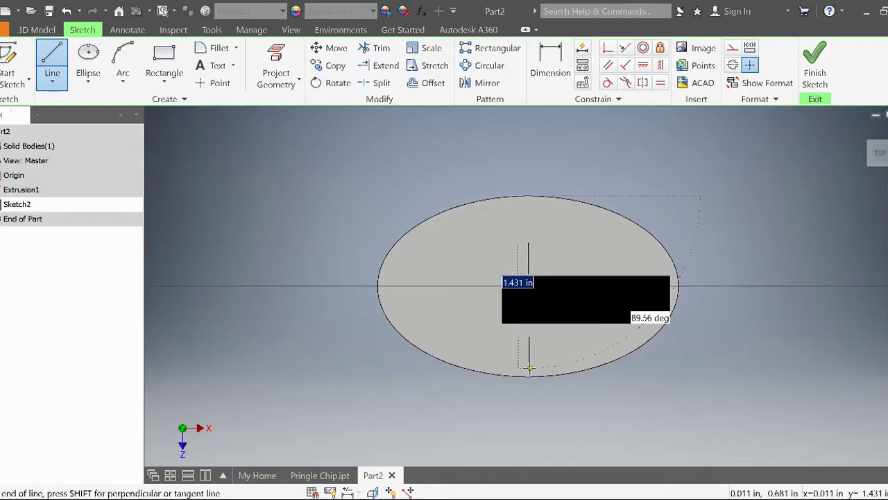
pyautogui.click(528, 369)
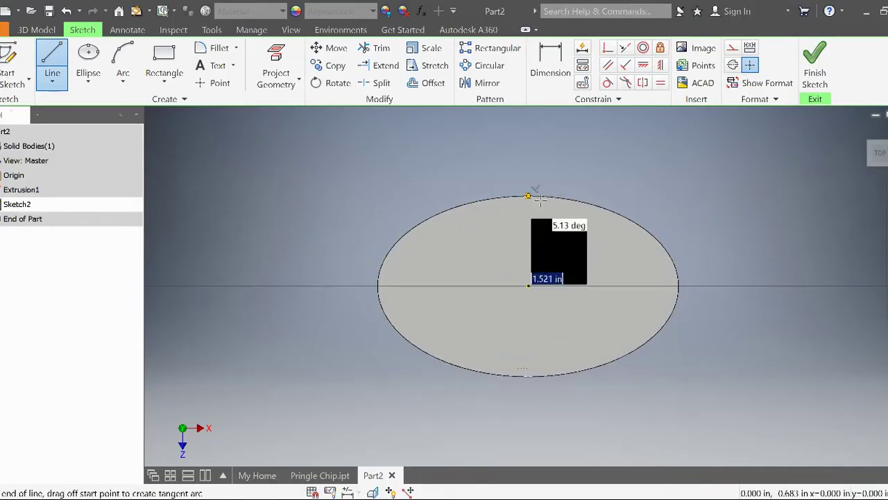
pyautogui.press('Escape')
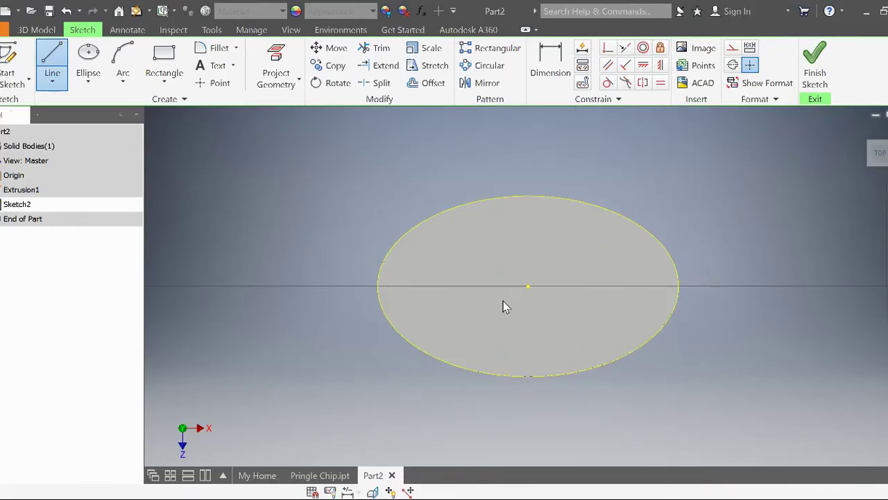
pyautogui.press('Escape')
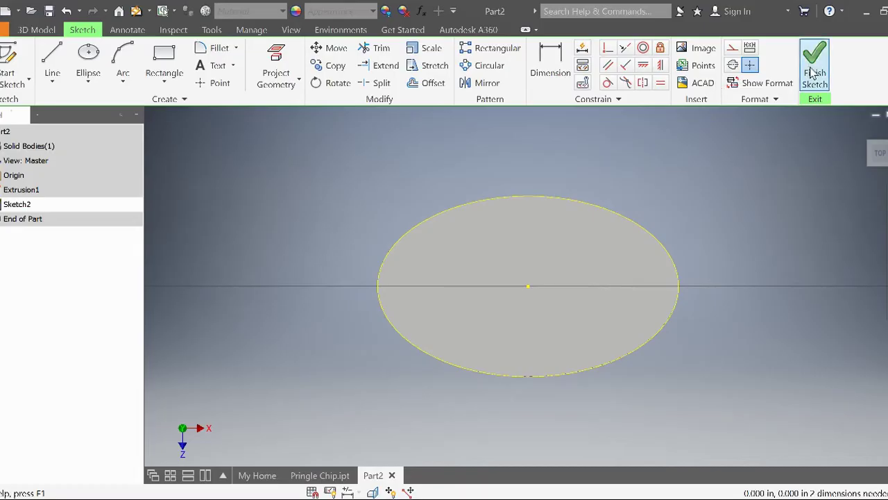
# Finish Sketch2 and start Bend Part with the sketched line as the bend line
pyautogui.click(811, 73)
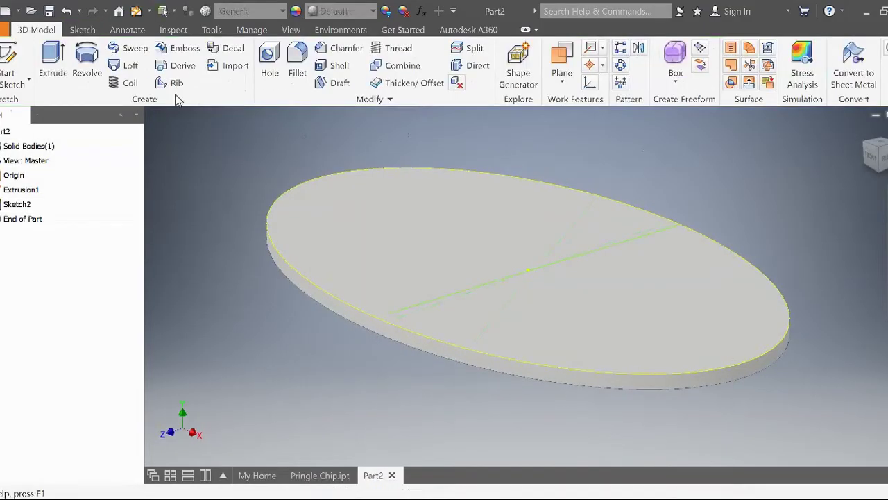
pyautogui.click(390, 100)
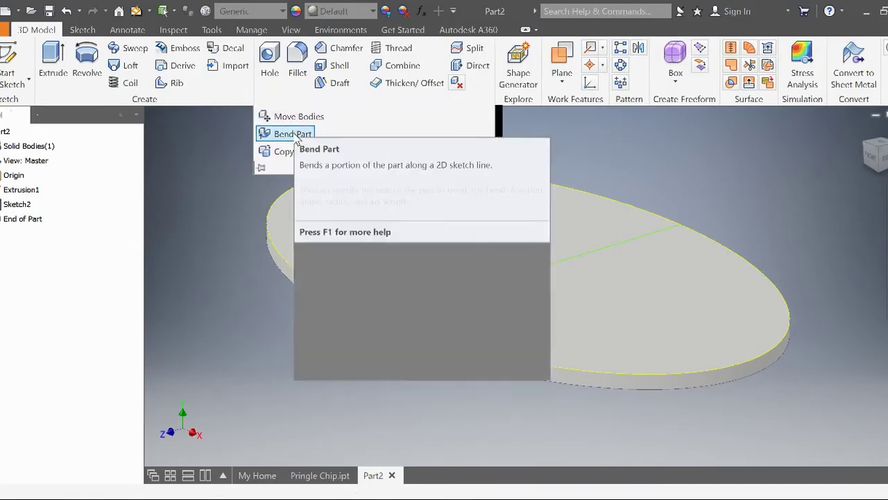
pyautogui.click(288, 135)
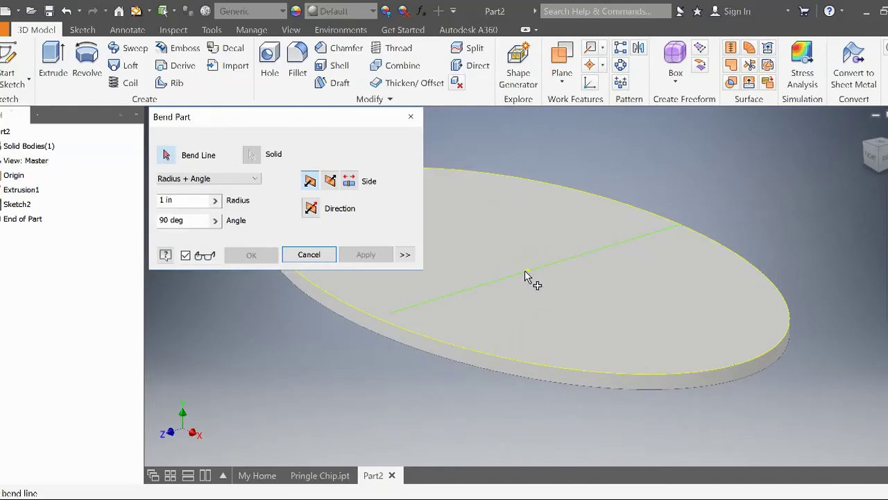
pyautogui.click(551, 269)
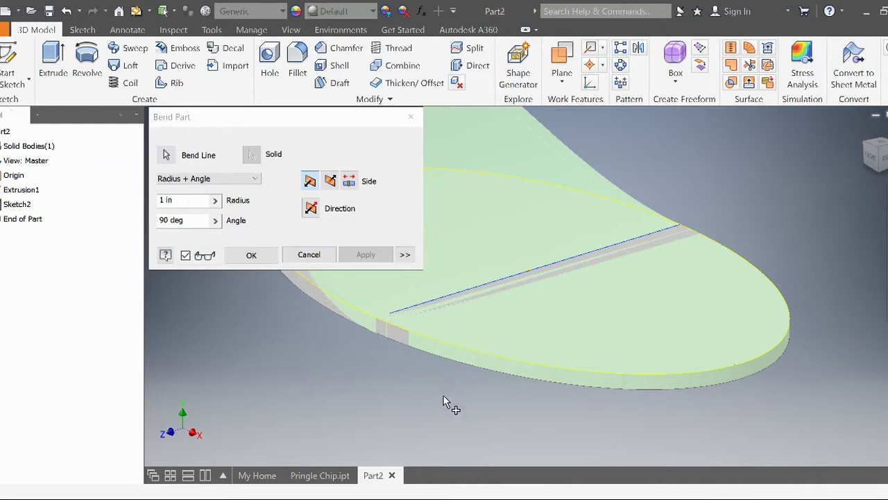
# Bend both sides of the line with a 1.5 in radius and 90° angle
pyautogui.moveTo(444, 404)
pyautogui.keyDown('shift'); pyautogui.mouseDown(button='middle')
pyautogui.moveTo(567, 409)
pyautogui.moveTo(511, 389)
pyautogui.moveTo(503, 388)
pyautogui.moveTo(565, 428)
pyautogui.moveTo(496, 367)
pyautogui.mouseUp(button='middle'); pyautogui.keyUp('shift')
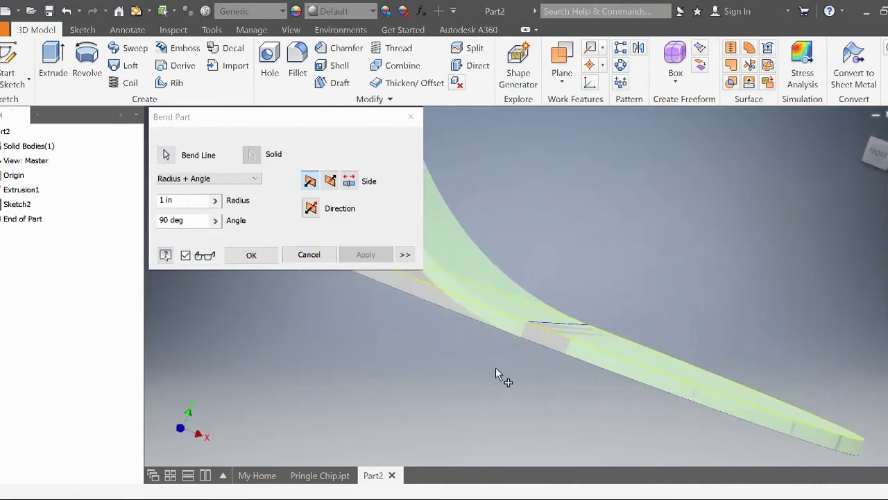
pyautogui.moveTo(335, 125); pyautogui.dragTo(208, 111)
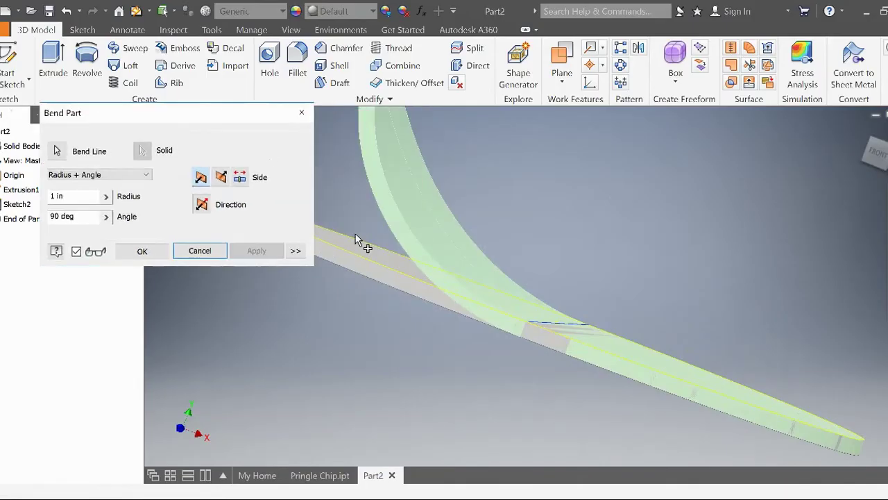
pyautogui.click(241, 182)
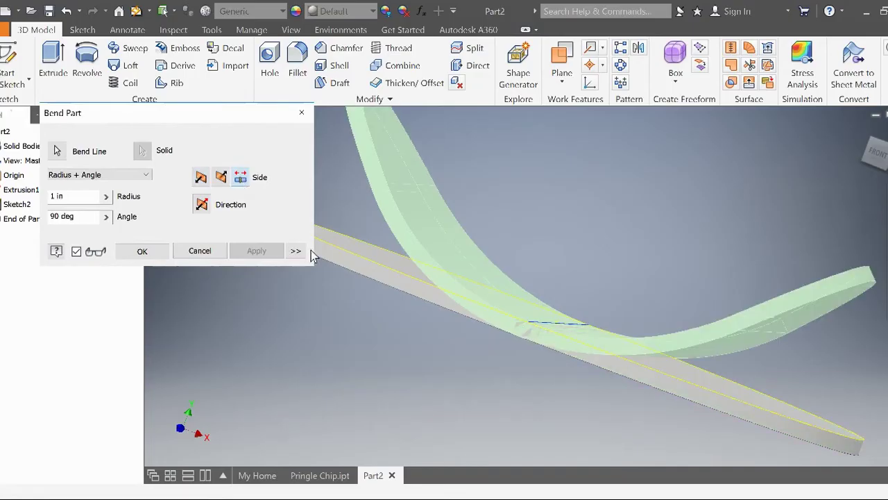
pyautogui.click(70, 196)
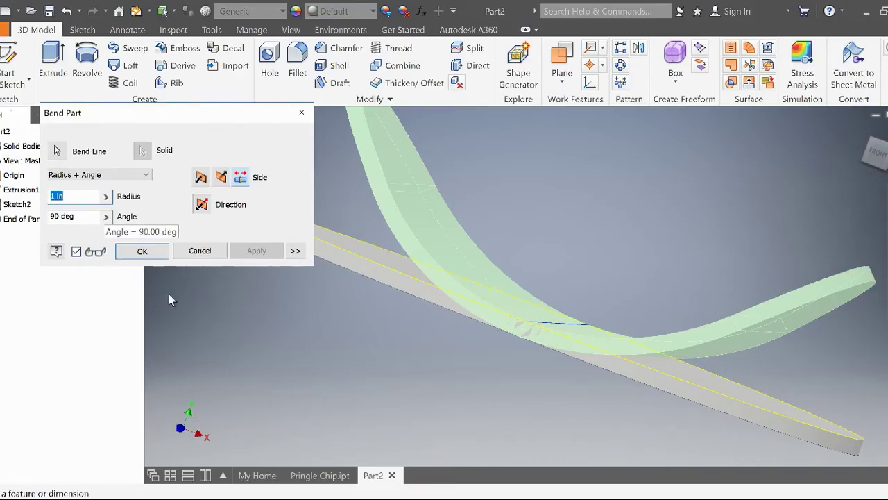
pyautogui.write('3')
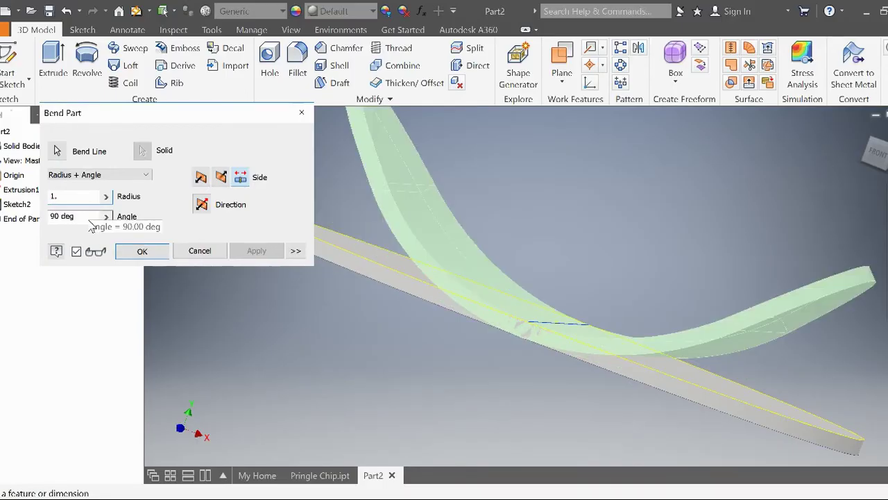
pyautogui.write('.5')
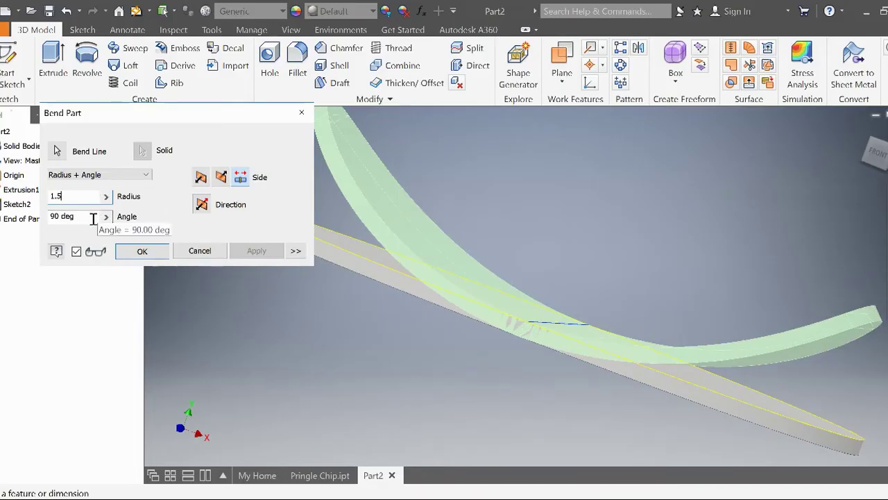
pyautogui.click(136, 252)
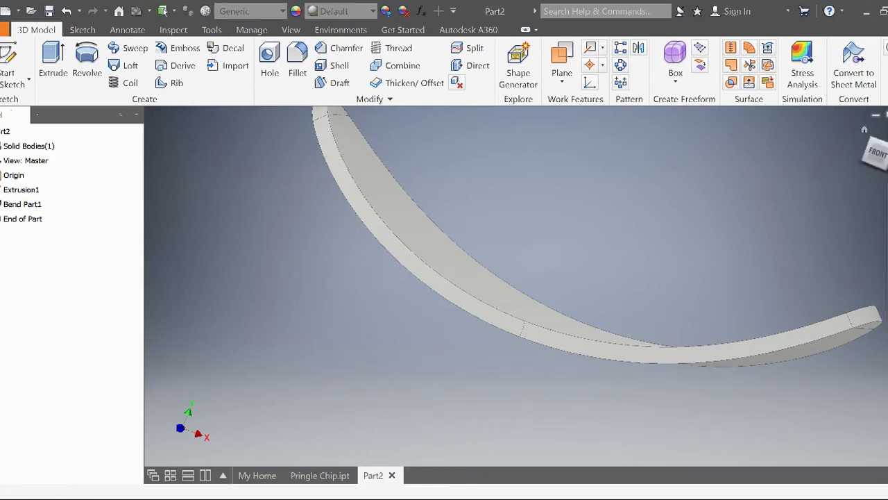
pyautogui.click(877, 152)
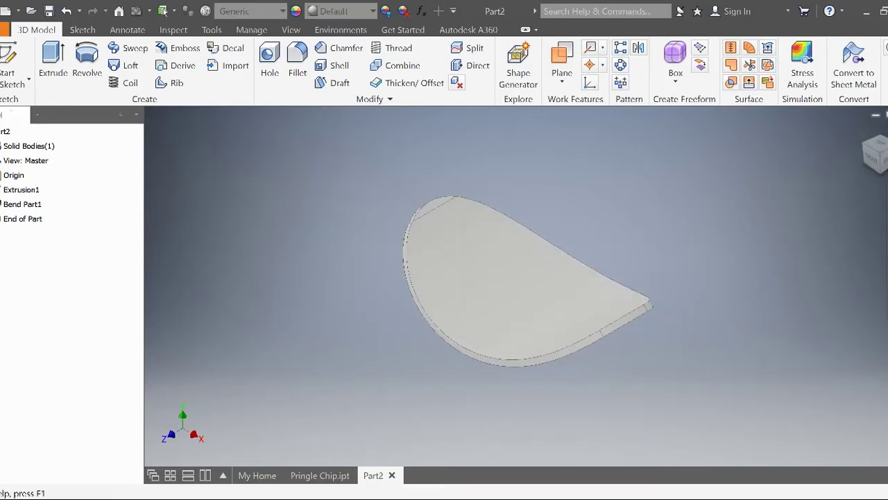
pyautogui.click(14, 175)
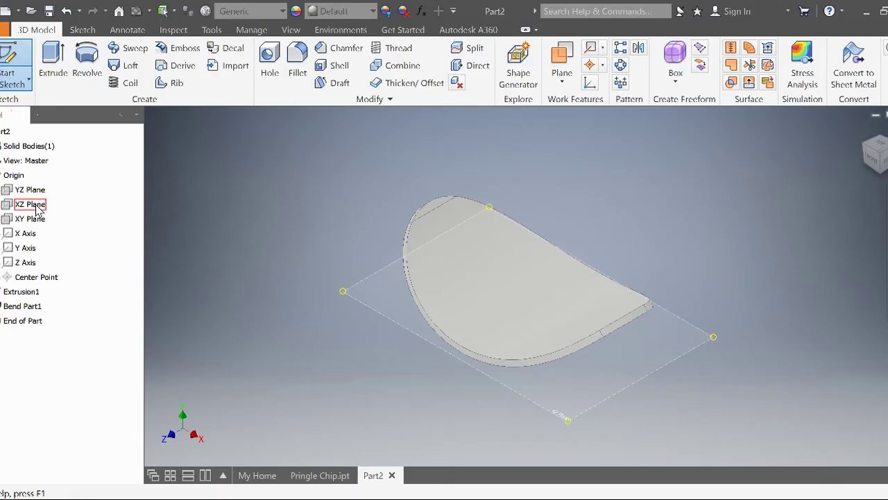
# Draw a horizontal line across the part's centre on the XZ Plane and finish Sketch3
pyautogui.click(37, 207)
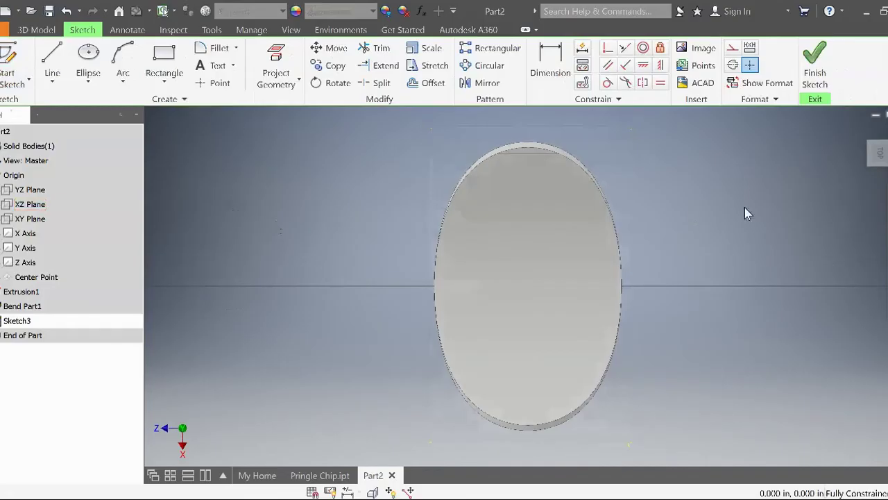
pyautogui.moveTo(702, 288)
pyautogui.keyDown('shift'); pyautogui.mouseDown(button='middle')
pyautogui.moveTo(532, 164)
pyautogui.moveTo(549, 173)
pyautogui.mouseUp(button='middle'); pyautogui.keyUp('shift')
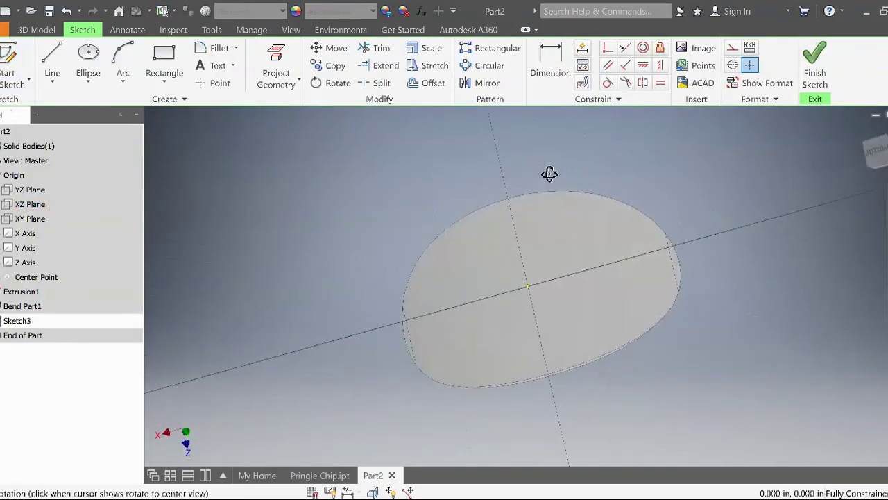
pyautogui.click(874, 153)
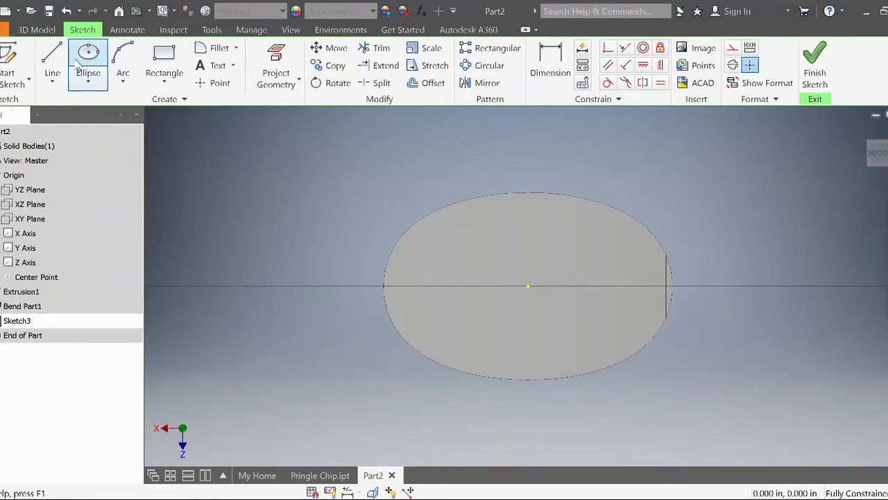
pyautogui.click(54, 61)
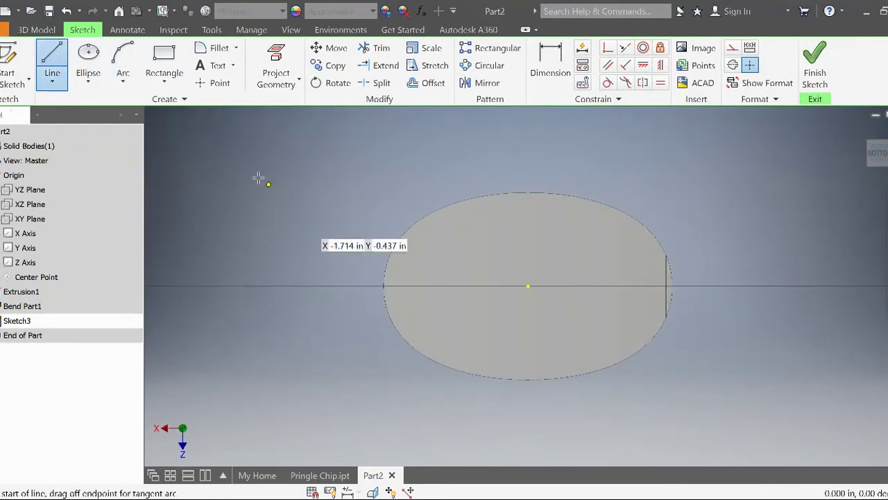
pyautogui.click(417, 285)
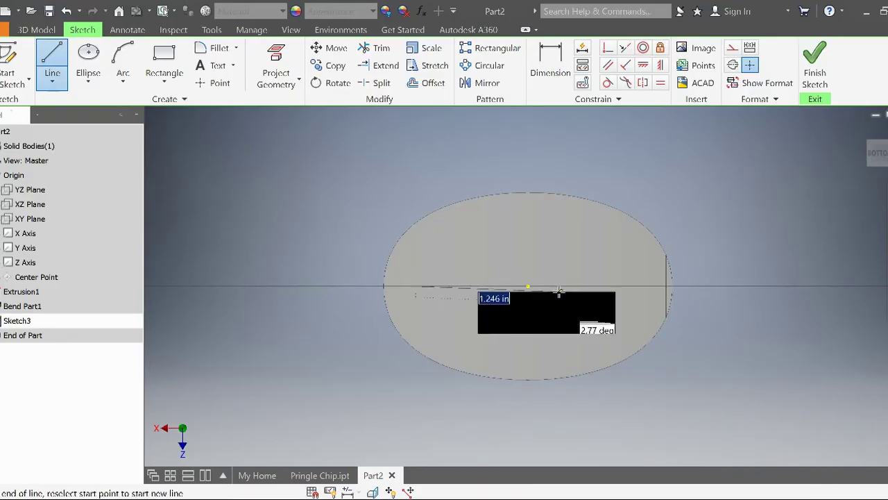
pyautogui.click(645, 285)
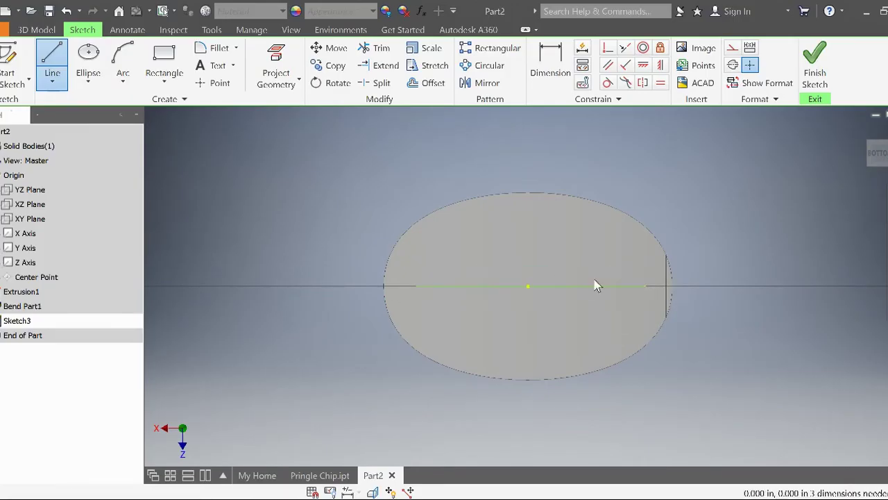
pyautogui.press('Escape')
pyautogui.click(813, 69)
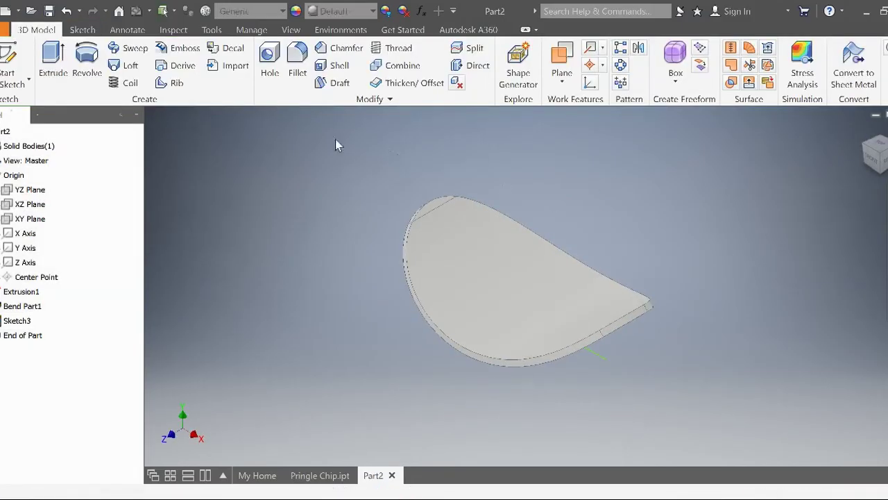
# Bend the part along the Sketch3 line with the direction flipped, forming a saddle
pyautogui.click(374, 99)
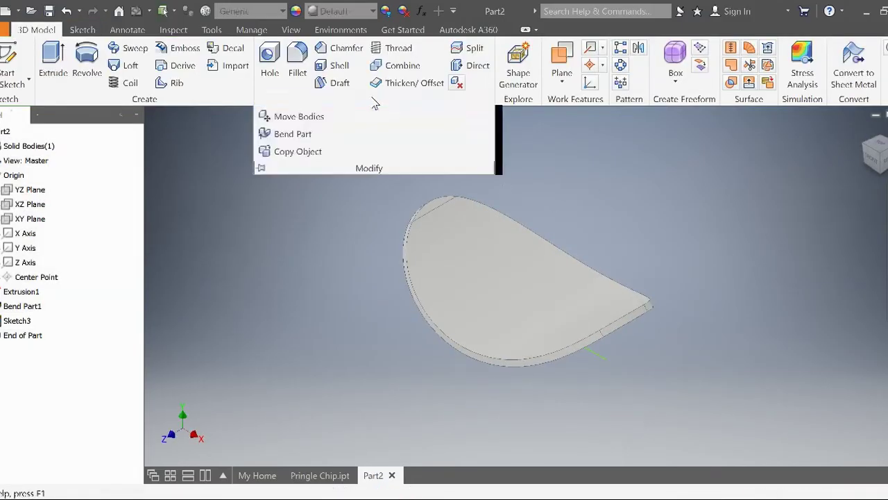
pyautogui.click(290, 137)
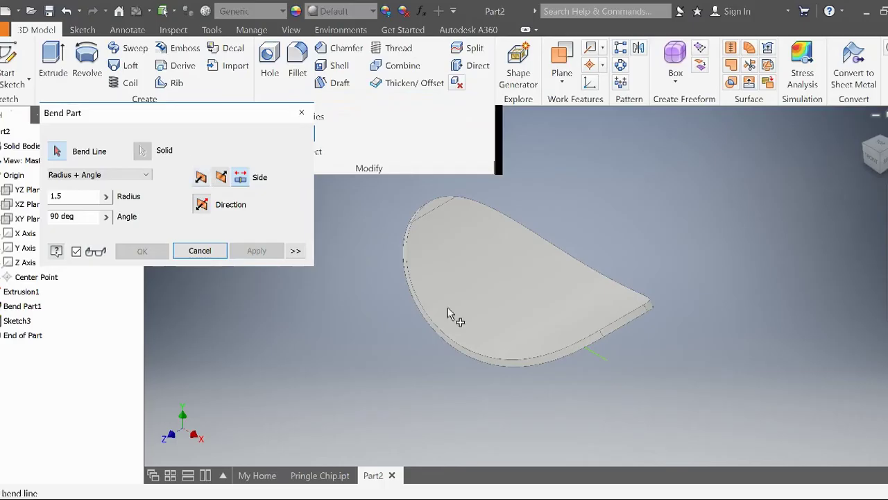
pyautogui.click(599, 360)
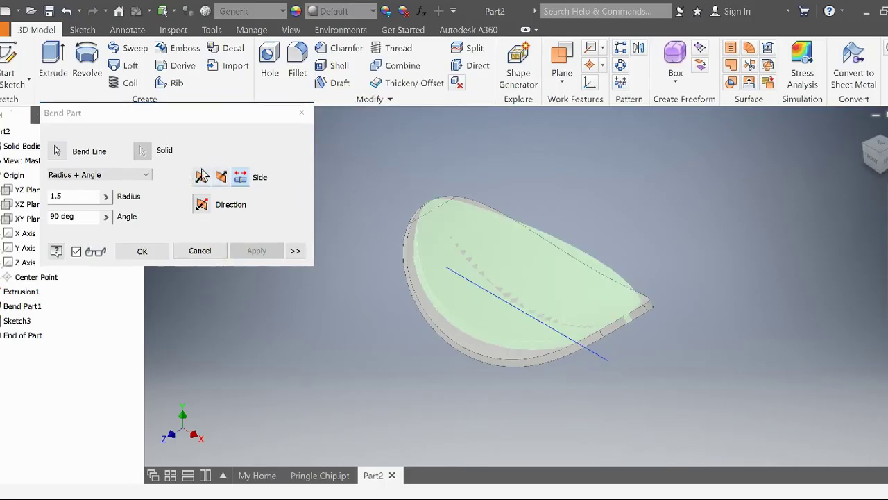
pyautogui.keyDown('shift'); pyautogui.moveTo(517, 335); pyautogui.dragTo(515, 318, button='middle'); pyautogui.keyUp('shift')
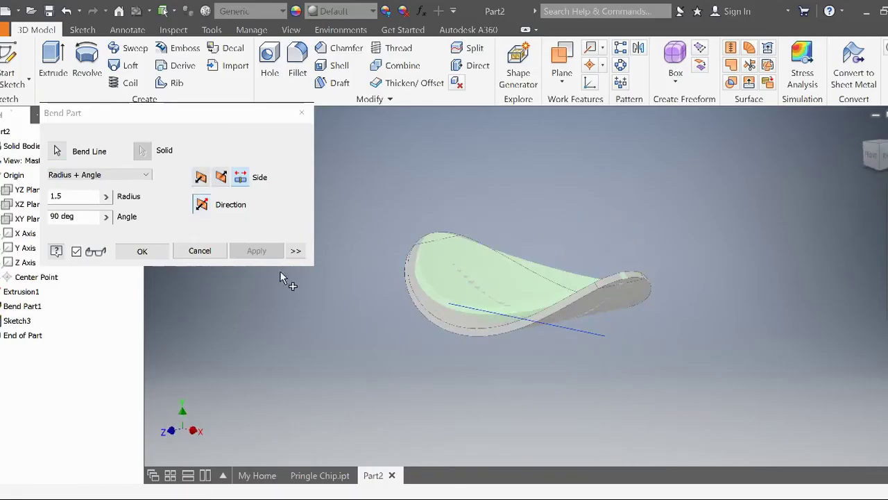
pyautogui.click(201, 206)
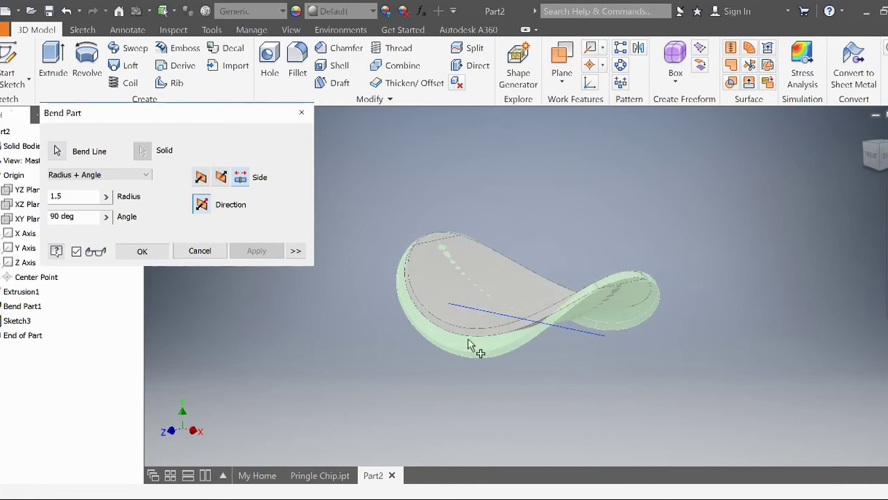
pyautogui.keyDown('shift'); pyautogui.moveTo(585, 375); pyautogui.dragTo(428, 341, button='middle'); pyautogui.keyUp('shift')
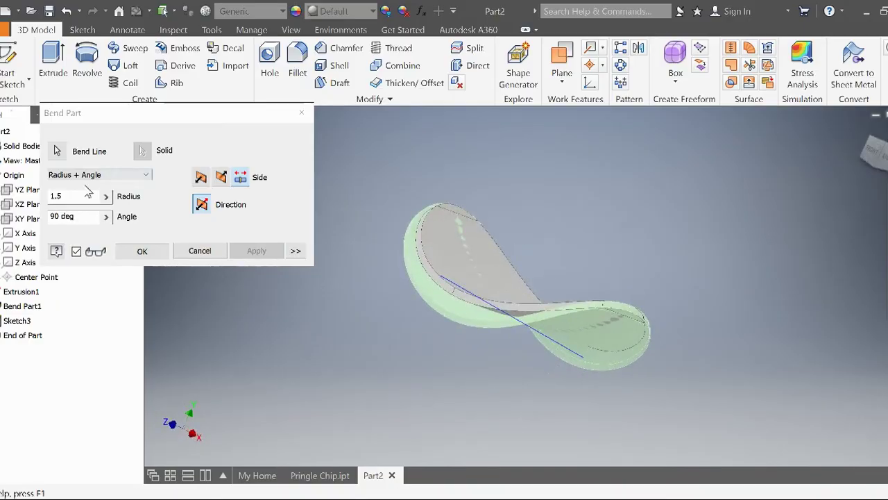
pyautogui.click(142, 251)
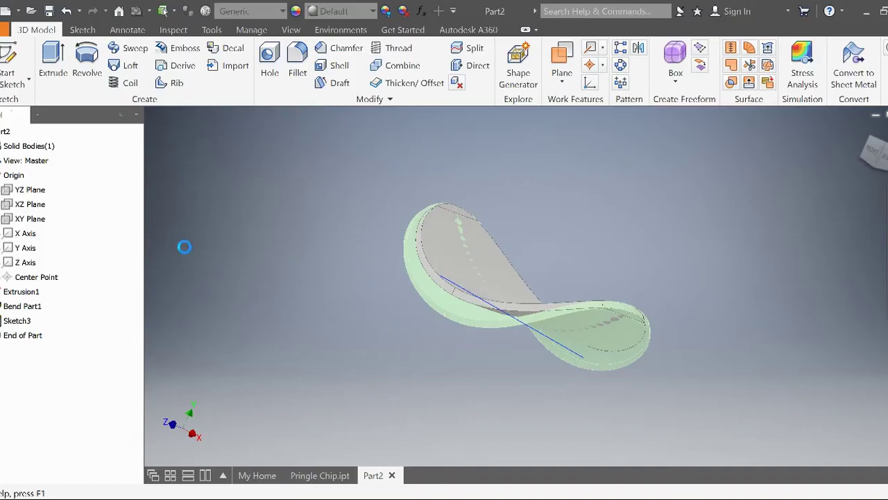
# Apply Exterior - Beige from the Quick Access appearance list and orbit to inspect the chip
pyautogui.moveTo(488, 347)
pyautogui.keyDown('shift'); pyautogui.mouseDown(button='middle')
pyautogui.moveTo(501, 296)
pyautogui.moveTo(462, 331)
pyautogui.moveTo(500, 365)
pyautogui.moveTo(460, 329)
pyautogui.moveTo(467, 277)
pyautogui.moveTo(476, 339)
pyautogui.mouseUp(button='middle'); pyautogui.keyUp('shift')
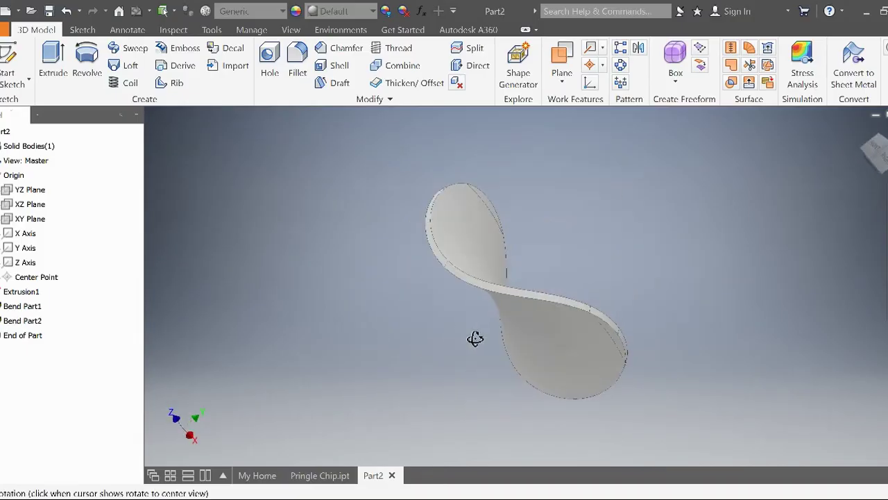
pyautogui.click(340, 16)
pyautogui.scroll(8, 347, 125)
pyautogui.scroll(5, 354, 130)
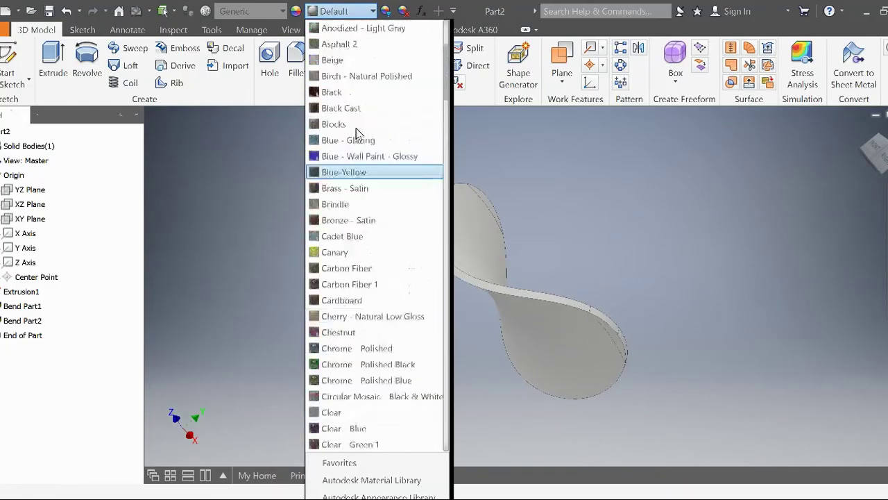
pyautogui.scroll(3, 356, 132)
pyautogui.scroll(6, 357, 135)
pyautogui.scroll(2, 359, 138)
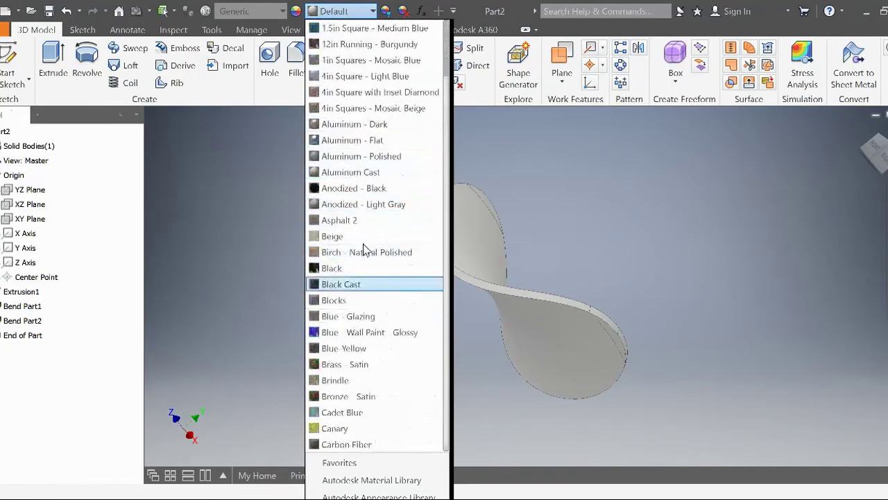
pyautogui.scroll(-2, 356, 278)
pyautogui.scroll(-2, 361, 326)
pyautogui.scroll(-2, 365, 364)
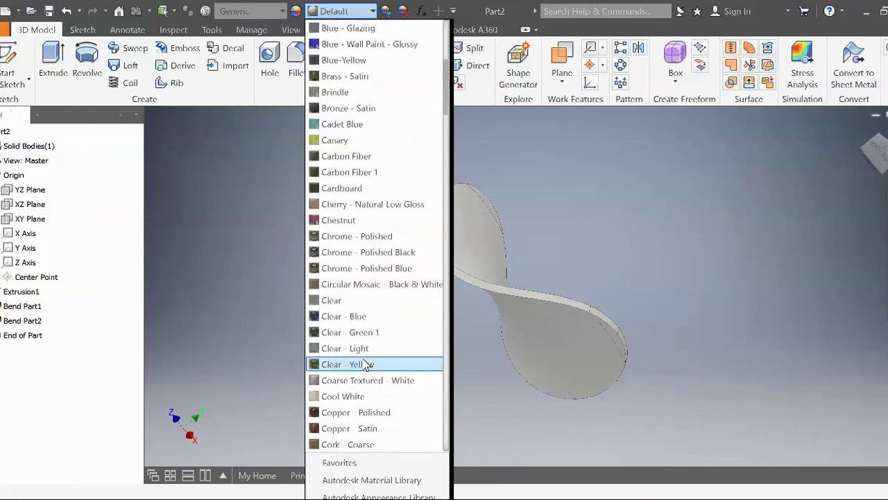
pyautogui.scroll(-3, 366, 365)
pyautogui.scroll(-3, 365, 363)
pyautogui.scroll(-1, 365, 364)
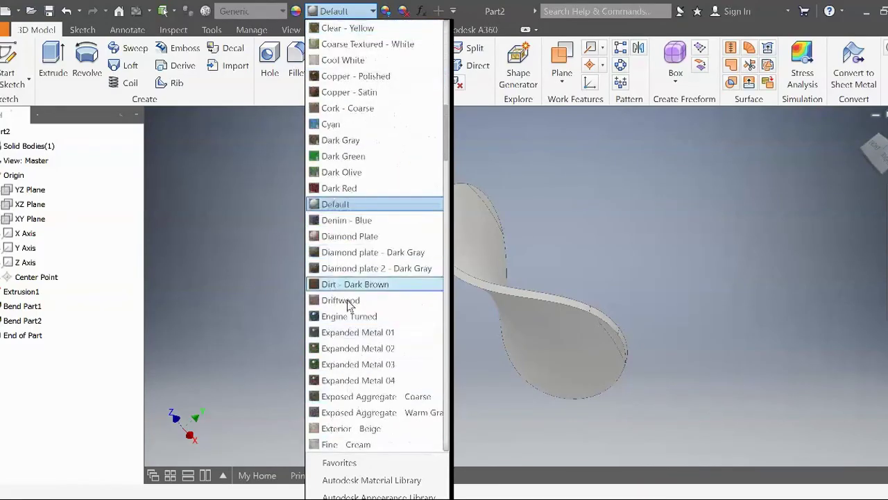
pyautogui.scroll(-1, 366, 303)
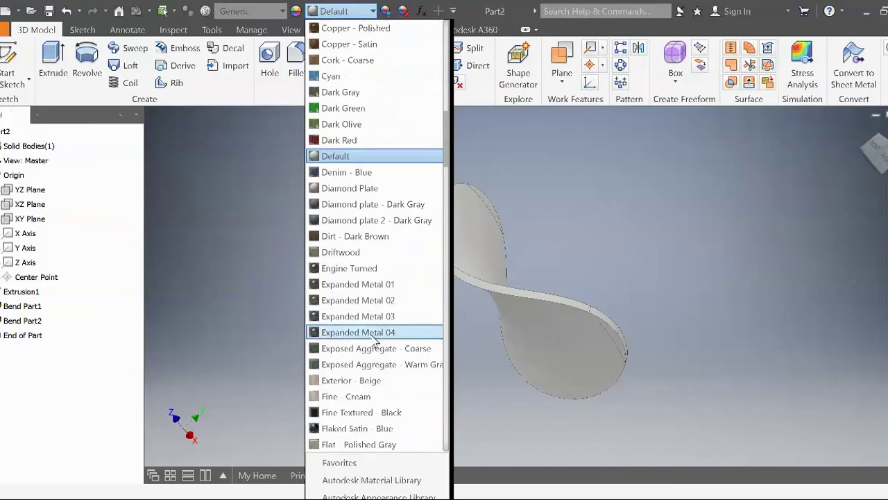
pyautogui.click(384, 380)
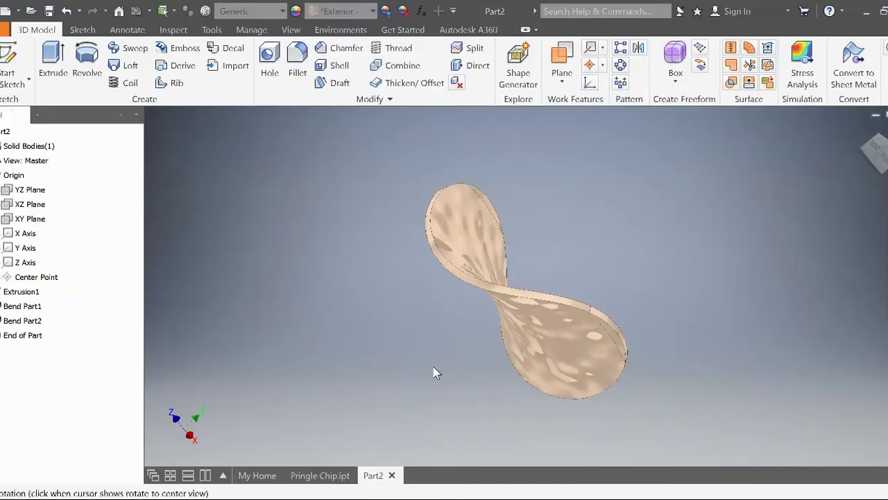
pyautogui.moveTo(432, 370)
pyautogui.keyDown('shift'); pyautogui.mouseDown(button='middle')
pyautogui.moveTo(478, 267)
pyautogui.moveTo(479, 280)
pyautogui.mouseUp(button='middle'); pyautogui.keyUp('shift')
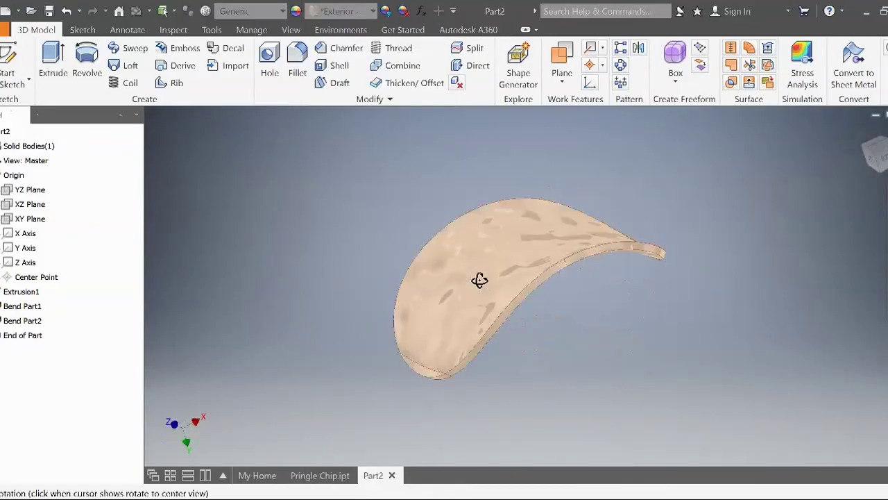